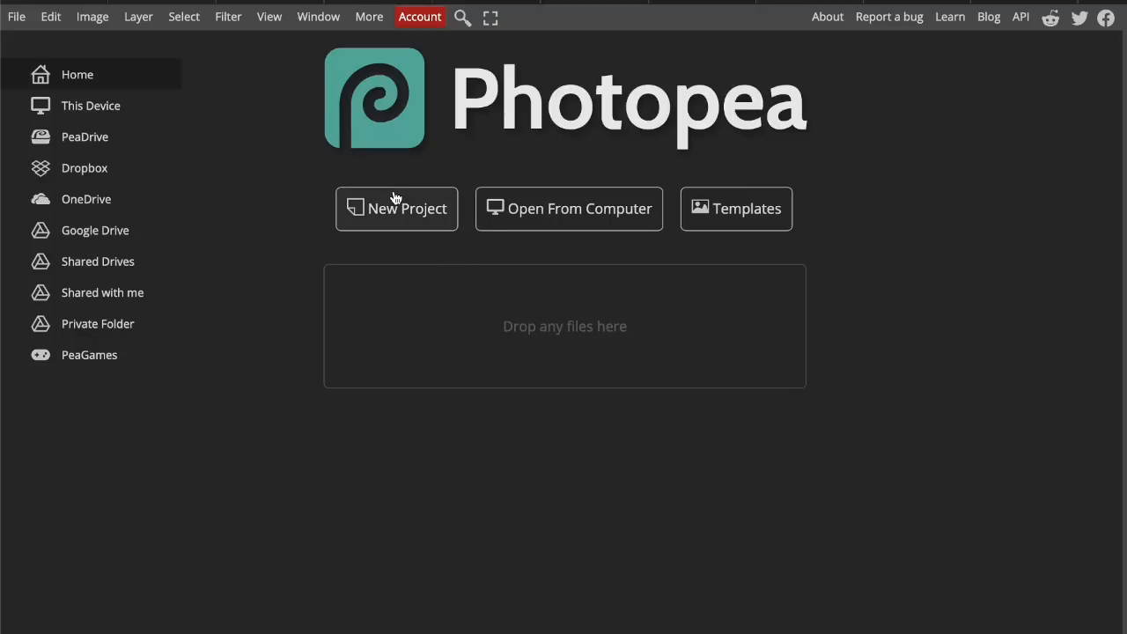
- Create a new project from the Full HD screen preset at 1920 x 1080 px with a white background
{"action": "left_click", "coordinate": [16, 16]}
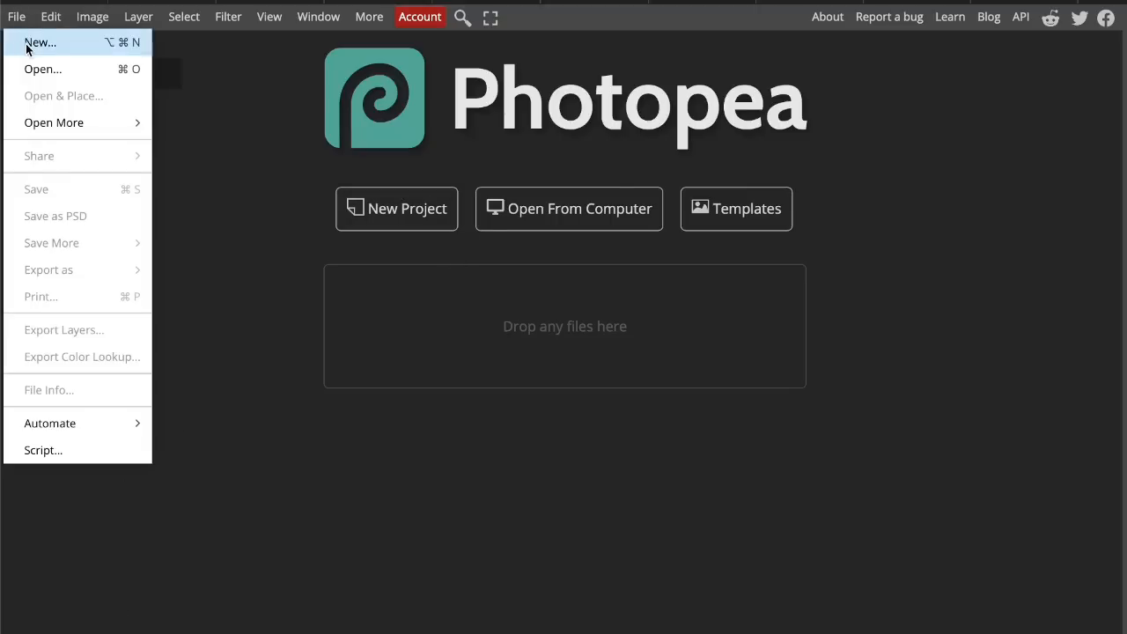
{"action": "left_click", "coordinate": [27, 42]}
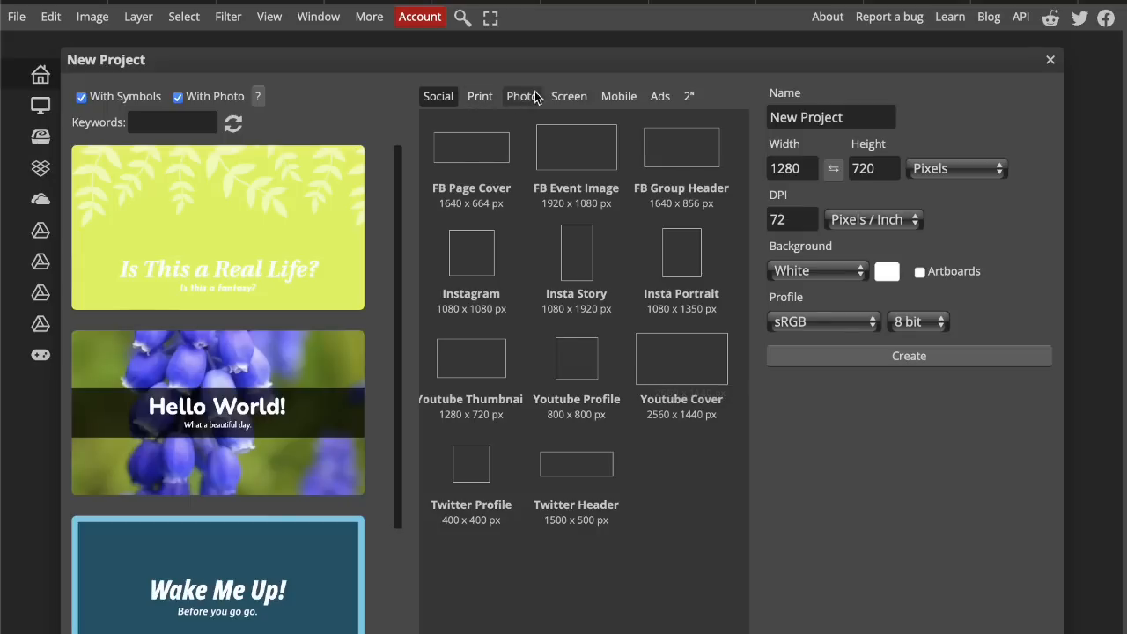
{"action": "left_click", "coordinate": [568, 96]}
{"action": "left_click", "coordinate": [684, 257]}
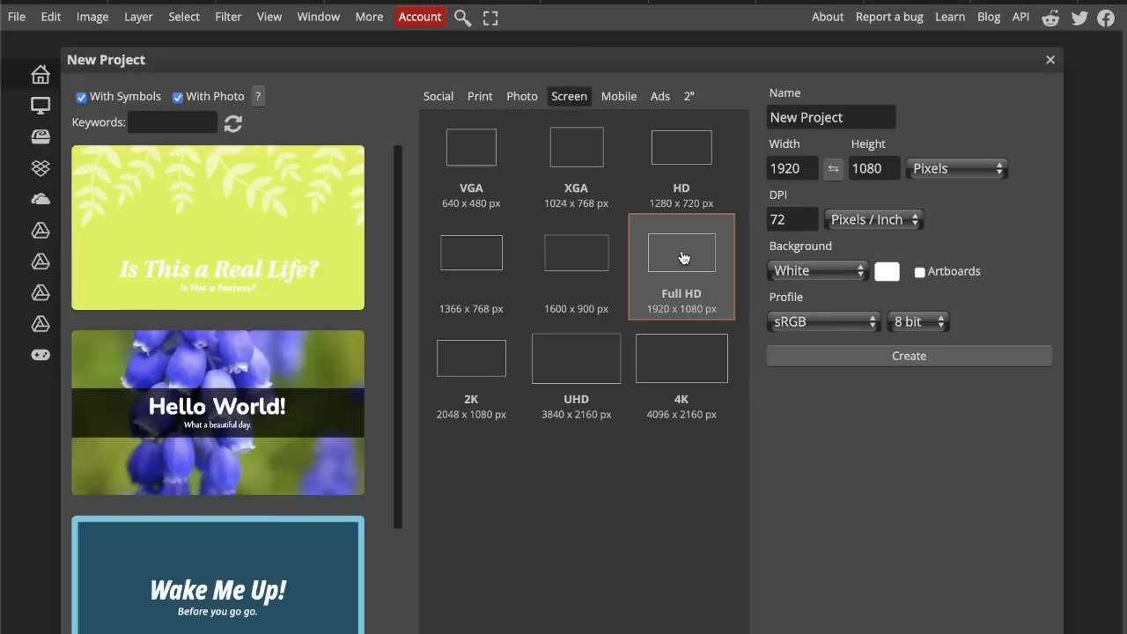
{"action": "left_click", "coordinate": [898, 358]}
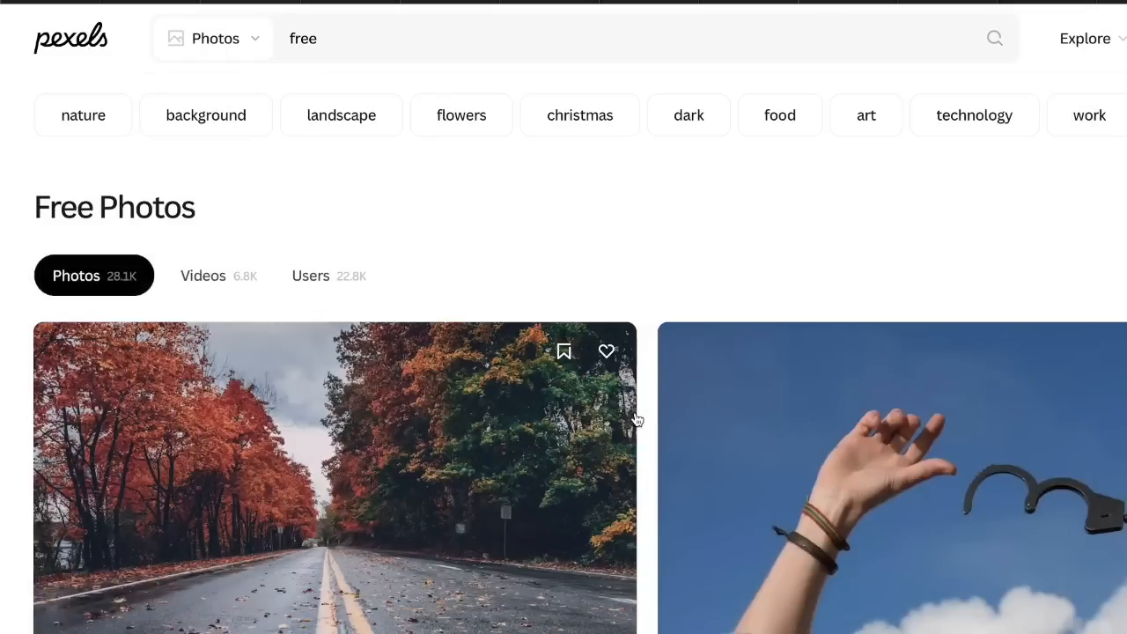
- Switch to the Pexels free photos page and download the sunset photo with layered pink mountains
{"action": "scroll", "coordinate": [636, 420], "scroll_direction": "down", "scroll_amount": 10}
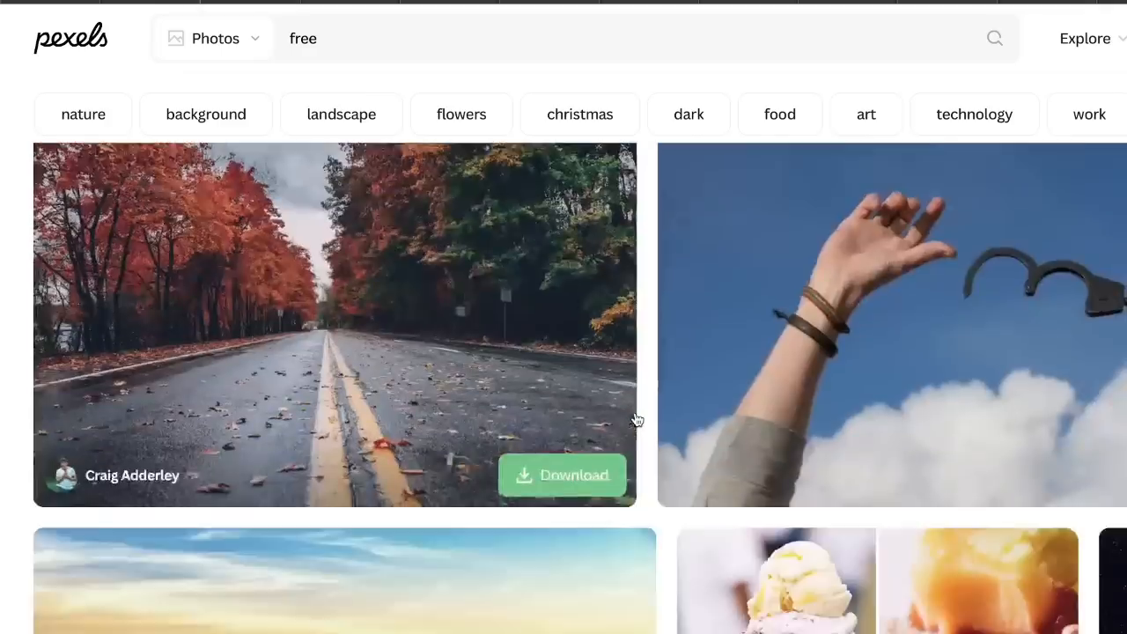
{"action": "scroll", "coordinate": [637, 420], "scroll_direction": "up", "scroll_amount": 1}
{"action": "scroll", "coordinate": [634, 418], "scroll_direction": "down", "scroll_amount": 1}
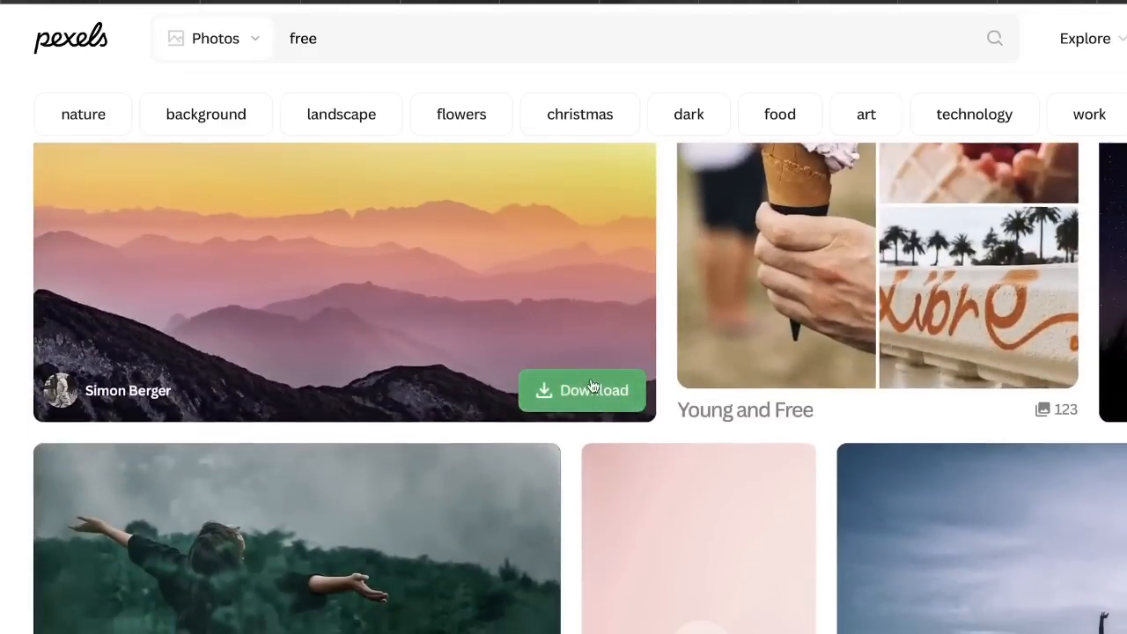
{"action": "left_click", "coordinate": [586, 390]}
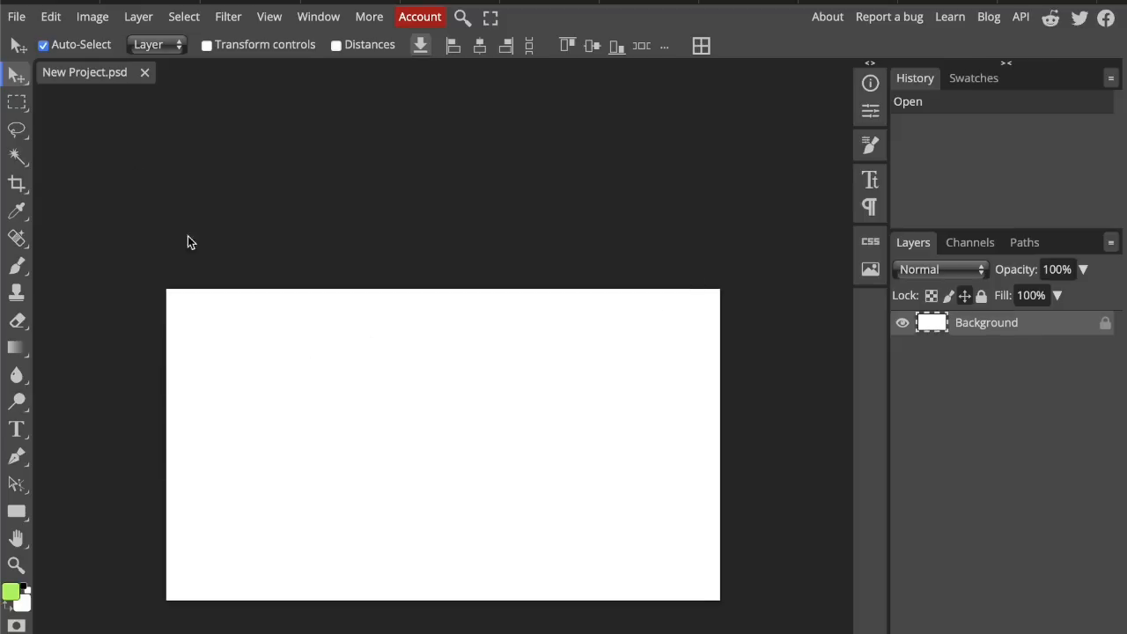
- Place the downloaded Pexels mountain photo ending in 1323550.jpg in the project and rasterize its layer
{"action": "left_click", "coordinate": [15, 20]}
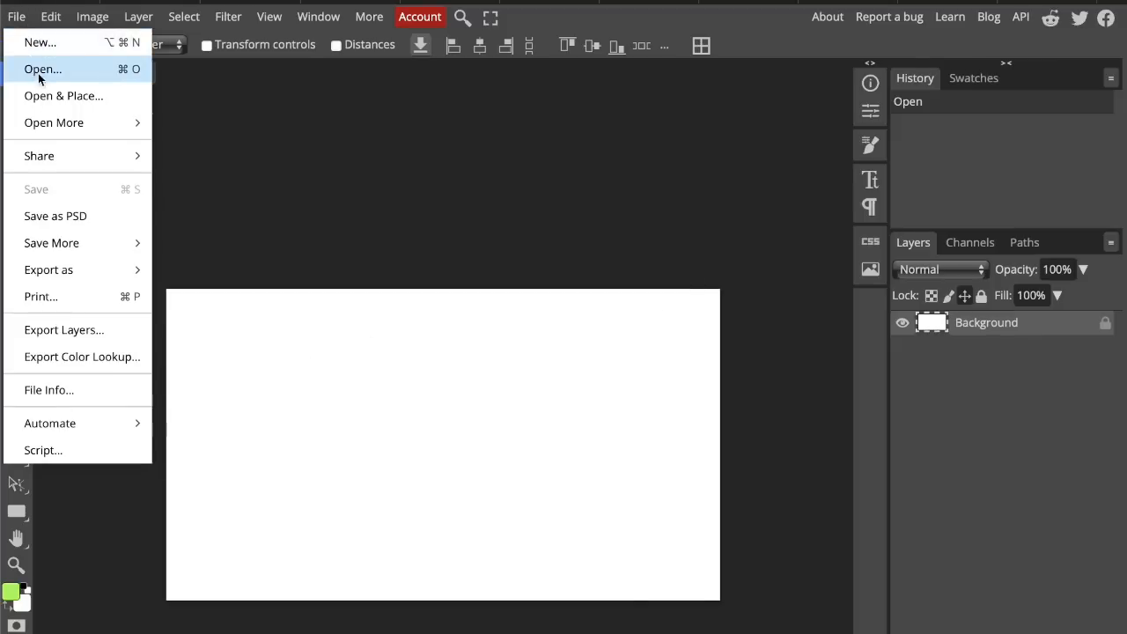
{"action": "left_click", "coordinate": [46, 107]}
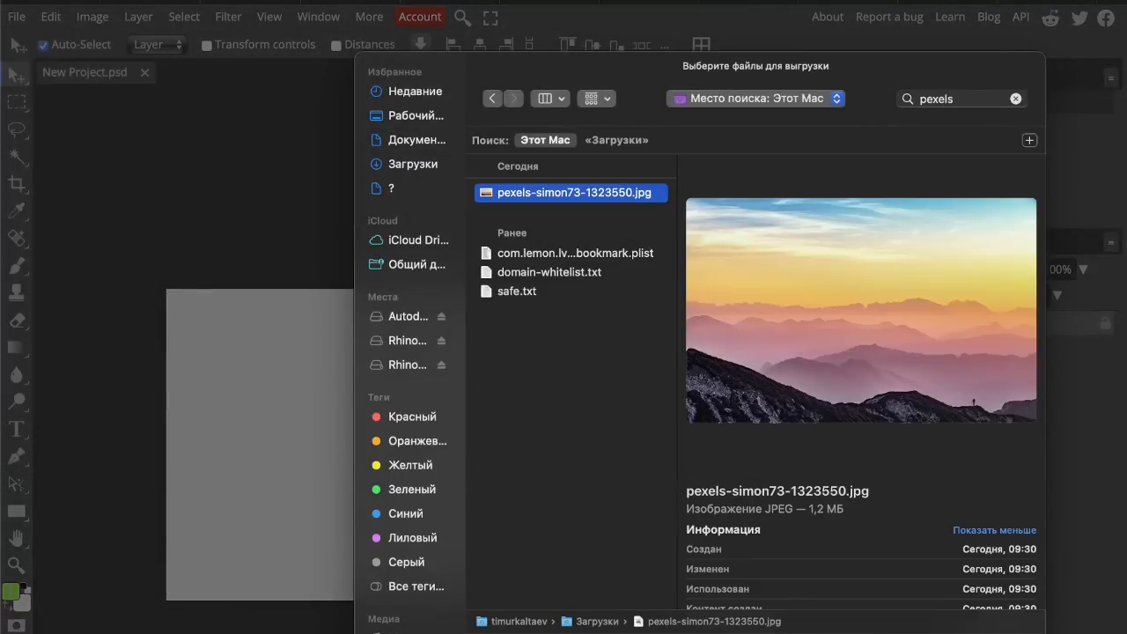
{"action": "key", "text": "Return"}
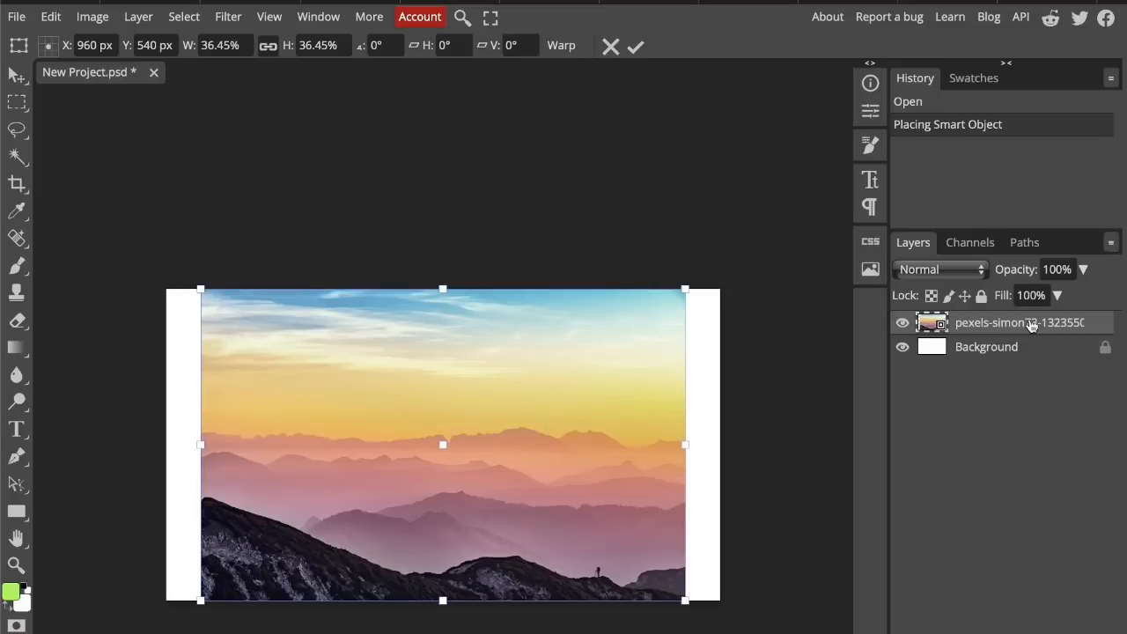
{"action": "right_click", "coordinate": [1031, 326]}
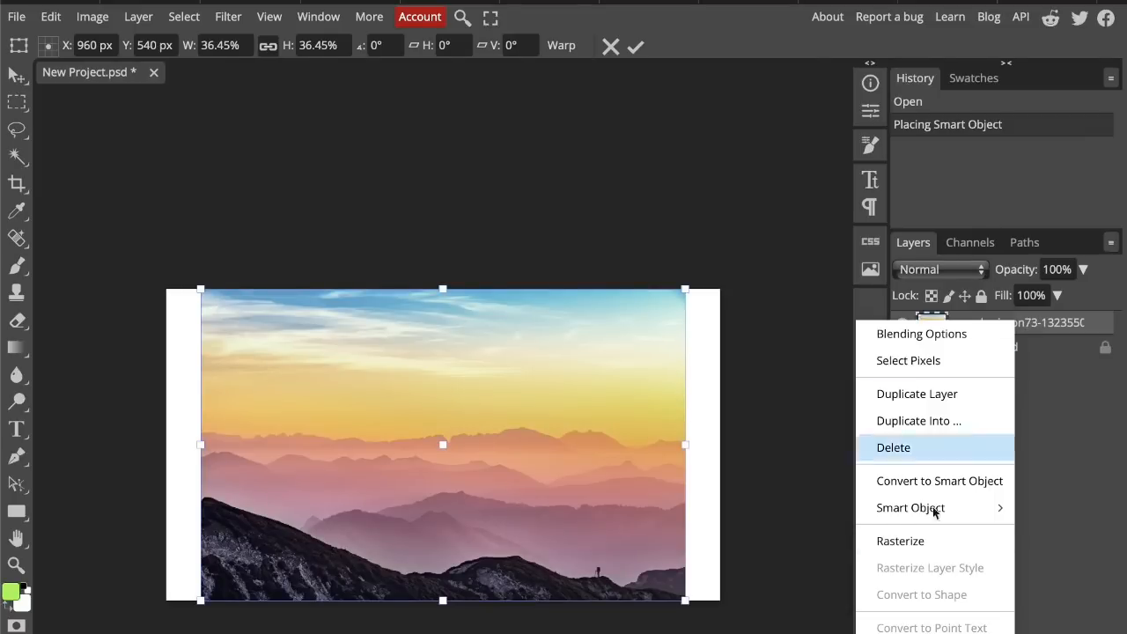
{"action": "left_click", "coordinate": [907, 544]}
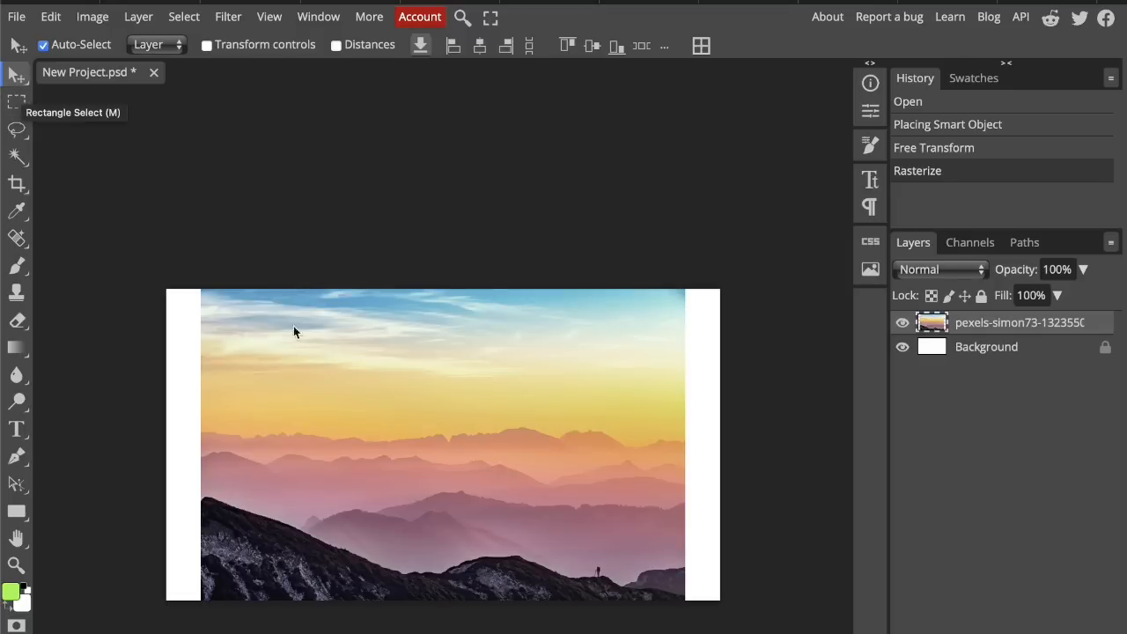
- Nudge the mountain photo a few small steps to the right and the same distance back to the left
{"action": "mouse_move", "coordinate": [537, 462]}
{"action": "left_mouse_down"}
{"action": "mouse_move", "coordinate": [515, 485]}
{"action": "mouse_move", "coordinate": [619, 468]}
{"action": "mouse_move", "coordinate": [523, 405]}
{"action": "mouse_move", "coordinate": [536, 546]}
{"action": "mouse_move", "coordinate": [639, 451]}
{"action": "mouse_move", "coordinate": [564, 426]}
{"action": "mouse_move", "coordinate": [534, 544]}
{"action": "mouse_move", "coordinate": [656, 531]}
{"action": "mouse_move", "coordinate": [596, 447]}
{"action": "mouse_move", "coordinate": [528, 437]}
{"action": "mouse_move", "coordinate": [569, 445]}
{"action": "mouse_move", "coordinate": [550, 444]}
{"action": "left_mouse_up"}
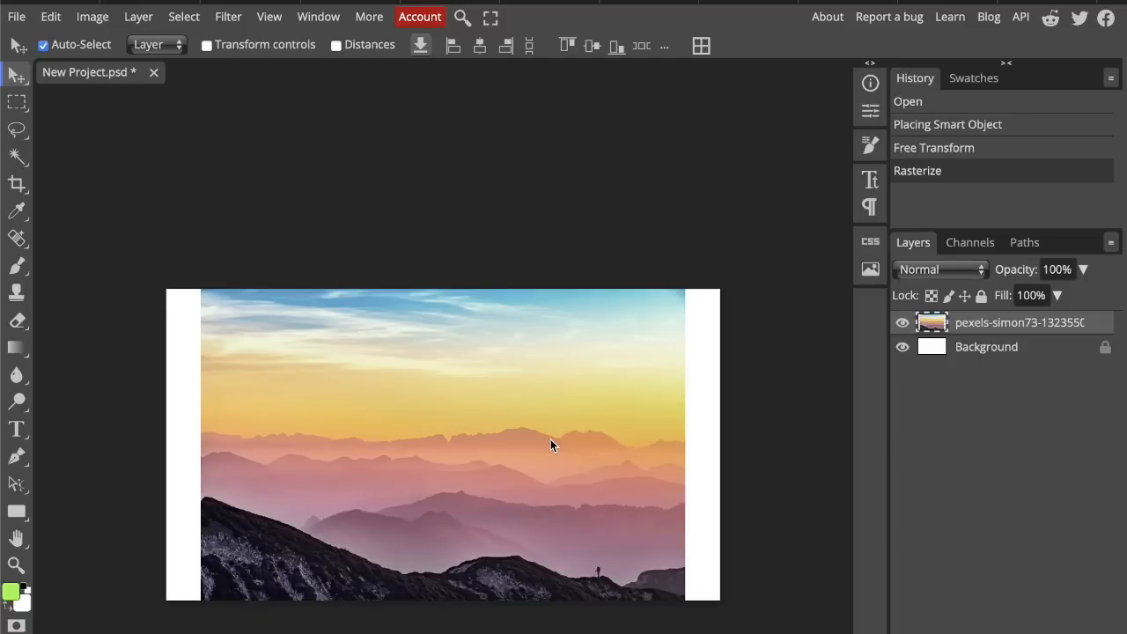
{"action": "key", "text": "Right"}
{"action": "key", "text": "Right"}
{"action": "key", "text": "Right"}
{"action": "key", "text": "Right"}
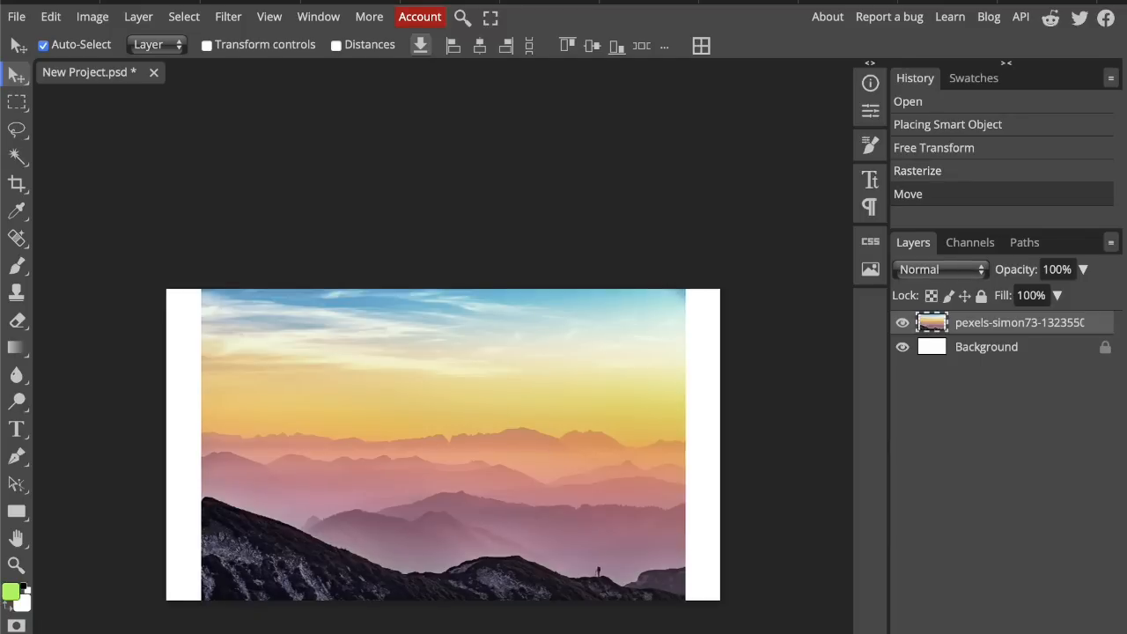
{"action": "key", "text": "Left"}
{"action": "key", "text": "Left"}
{"action": "key", "text": "Left"}
{"action": "key", "text": "Left"}
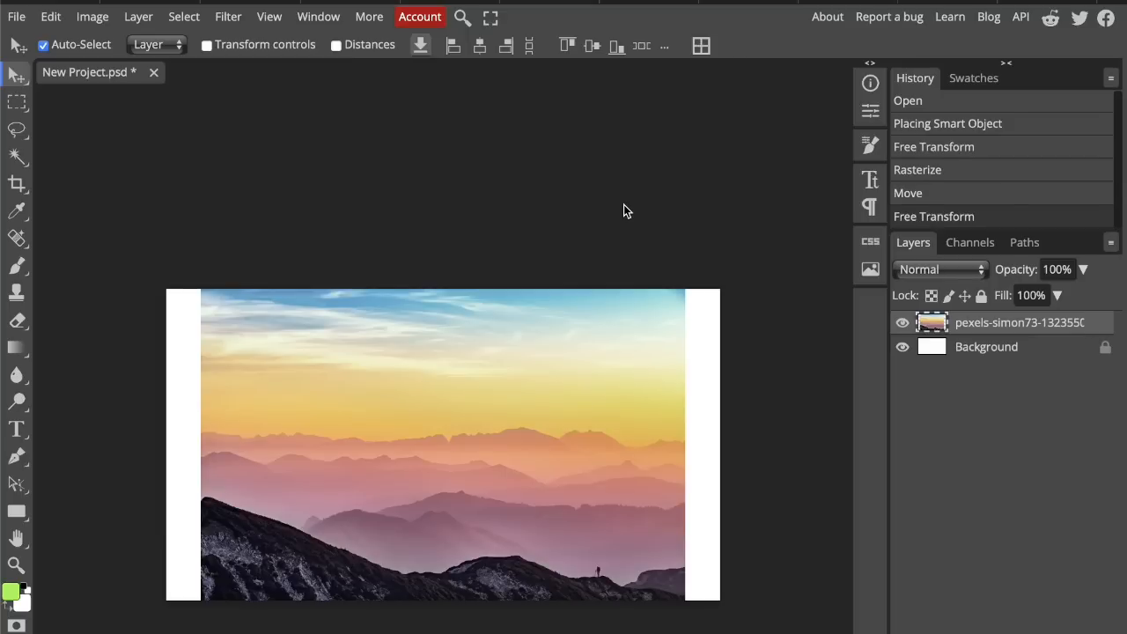
- Try free-transforming the mountain photo down to about 74% and scale it back up to 100%
{"action": "key", "text": "ctrl+alt+t"}
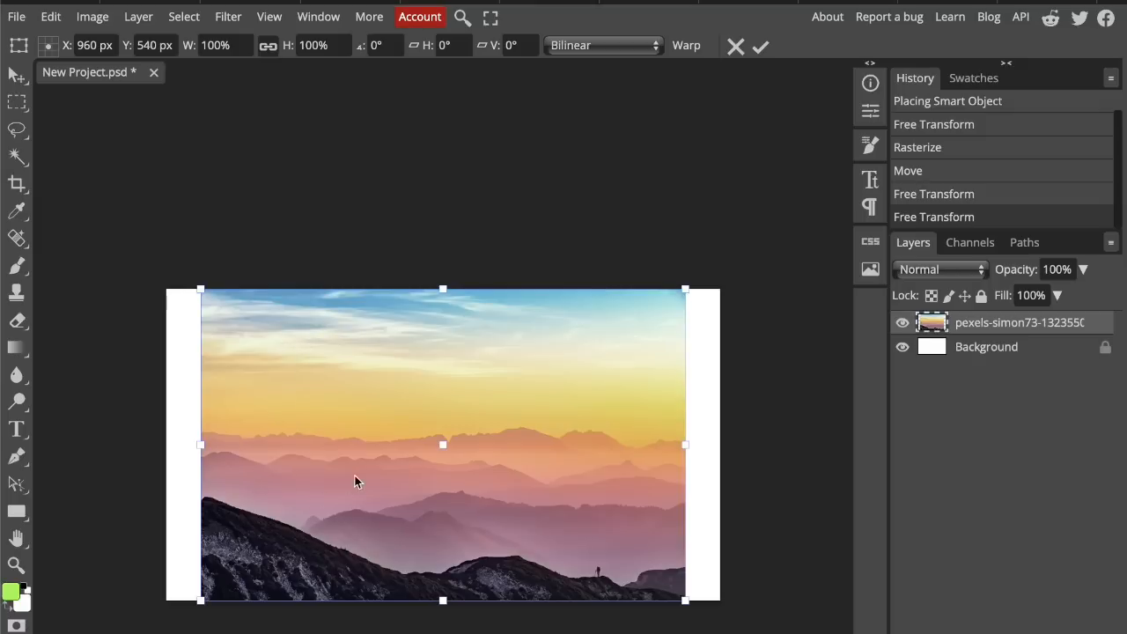
{"action": "left_click_drag", "start_coordinate": [685, 289], "coordinate": [567, 395]}
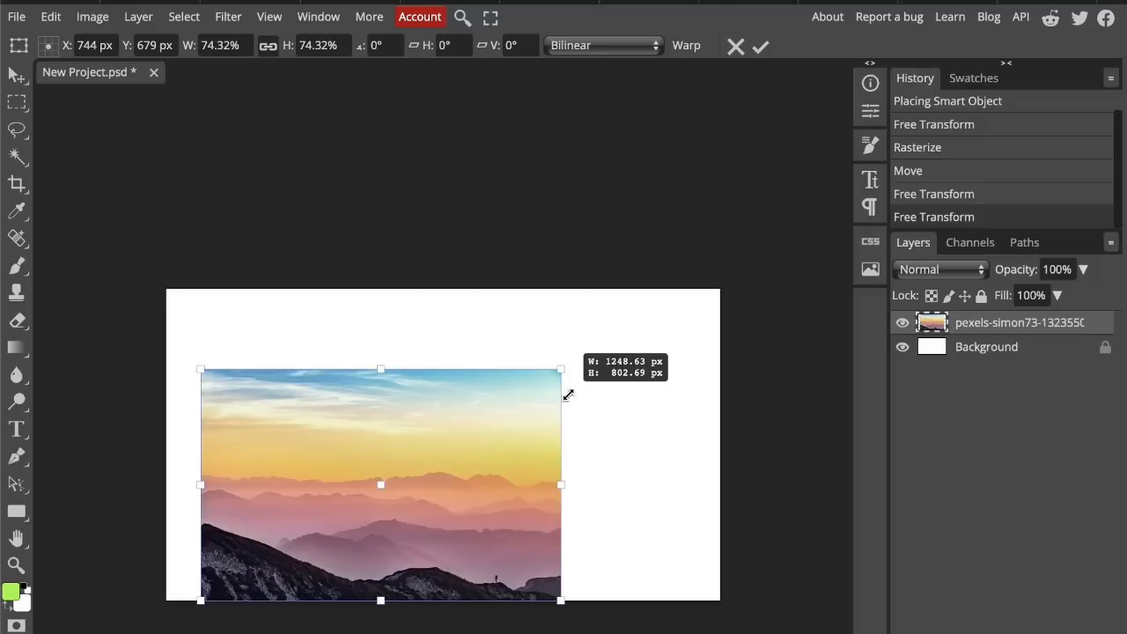
{"action": "left_click_drag", "start_coordinate": [568, 395], "coordinate": [700, 322]}
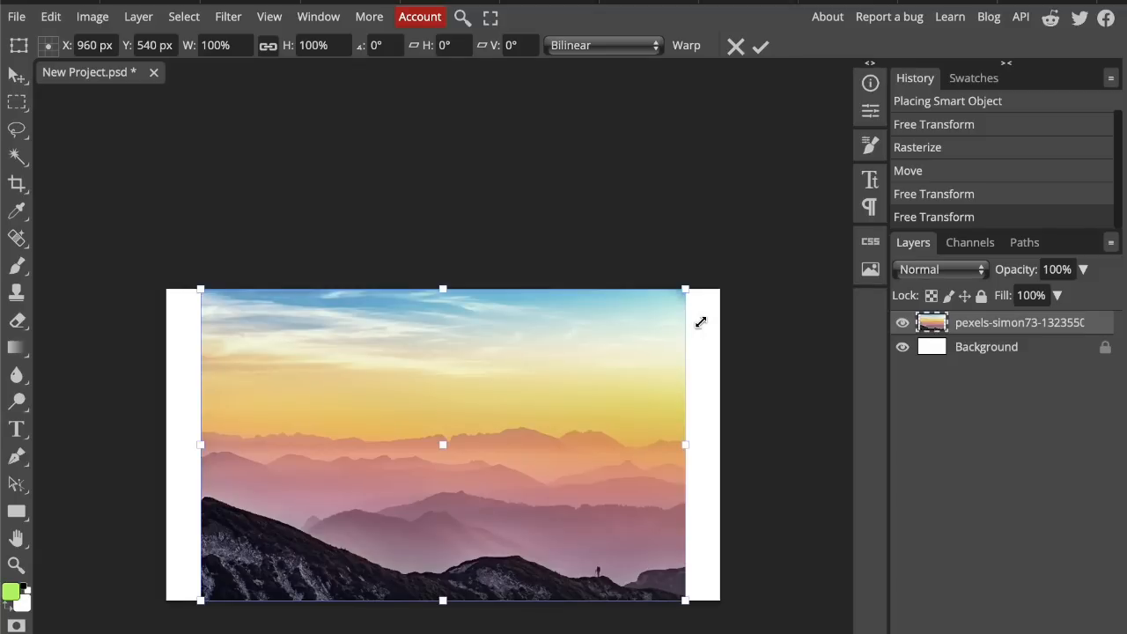
{"action": "left_click_drag", "start_coordinate": [701, 323], "coordinate": [701, 322]}
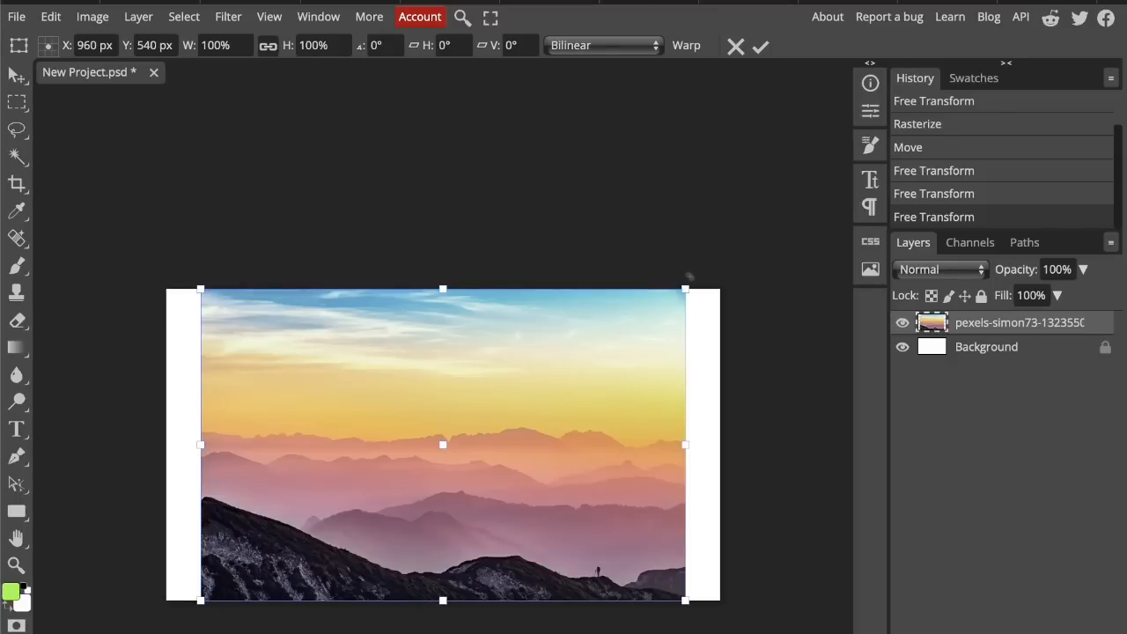
- Scale the mountain photo down to about 93% with Free Transform and apply the change
{"action": "left_click_drag", "start_coordinate": [689, 277], "coordinate": [570, 358]}
{"action": "right_click", "coordinate": [604, 365]}
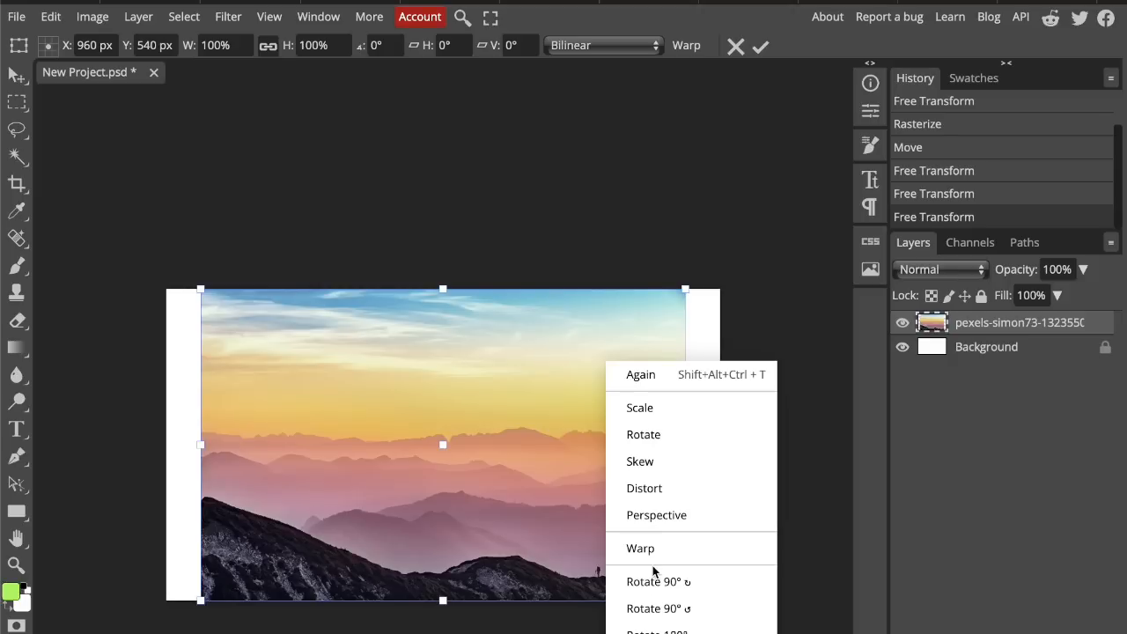
{"action": "left_click", "coordinate": [617, 376]}
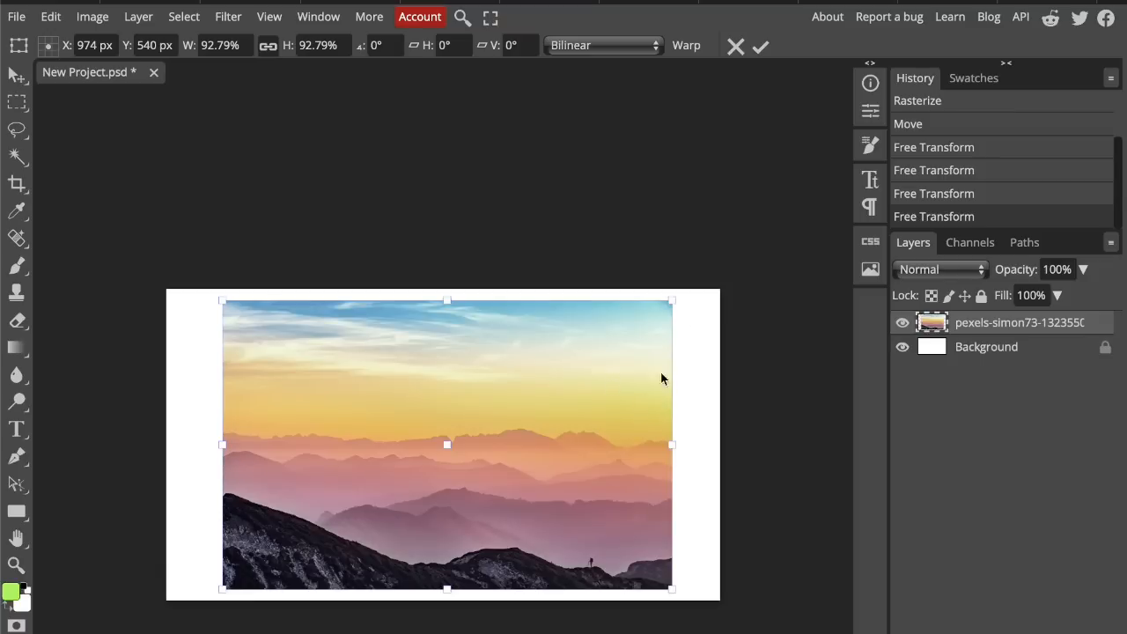
{"action": "left_click", "coordinate": [760, 46]}
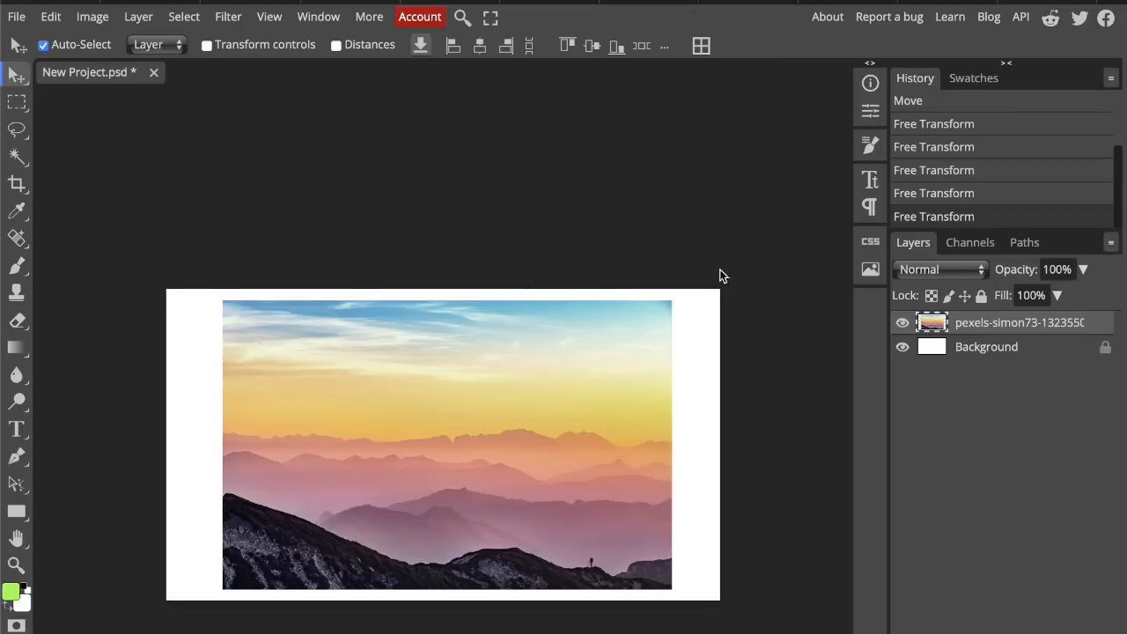
{"action": "key", "text": "Escape"}
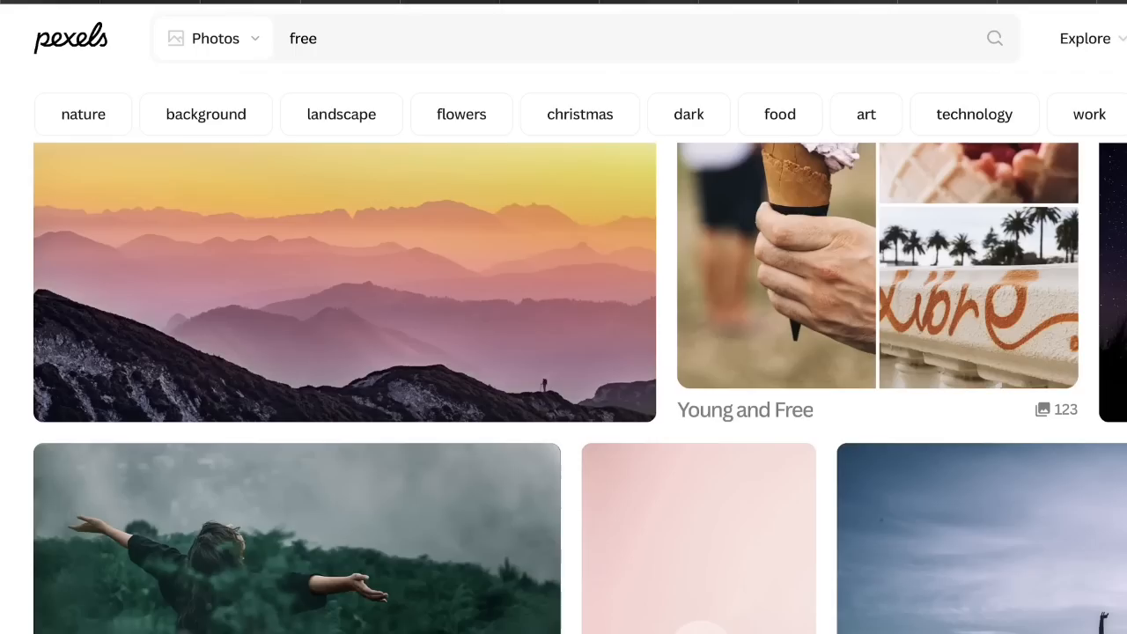
- Browse Pexels for a second photo, and place the beach silhouettes image ending in 1387037.jpg in the project, searching the computer for "pexels"
{"action": "scroll", "coordinate": [626, 528], "scroll_direction": "down", "scroll_amount": 3}
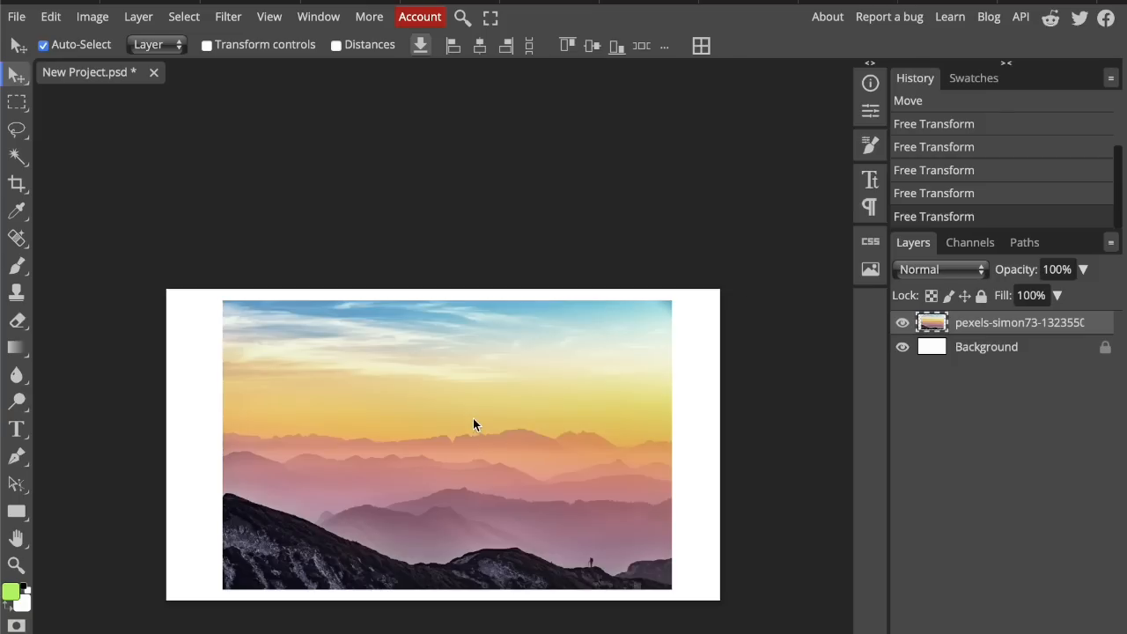
{"action": "left_click", "coordinate": [301, 236]}
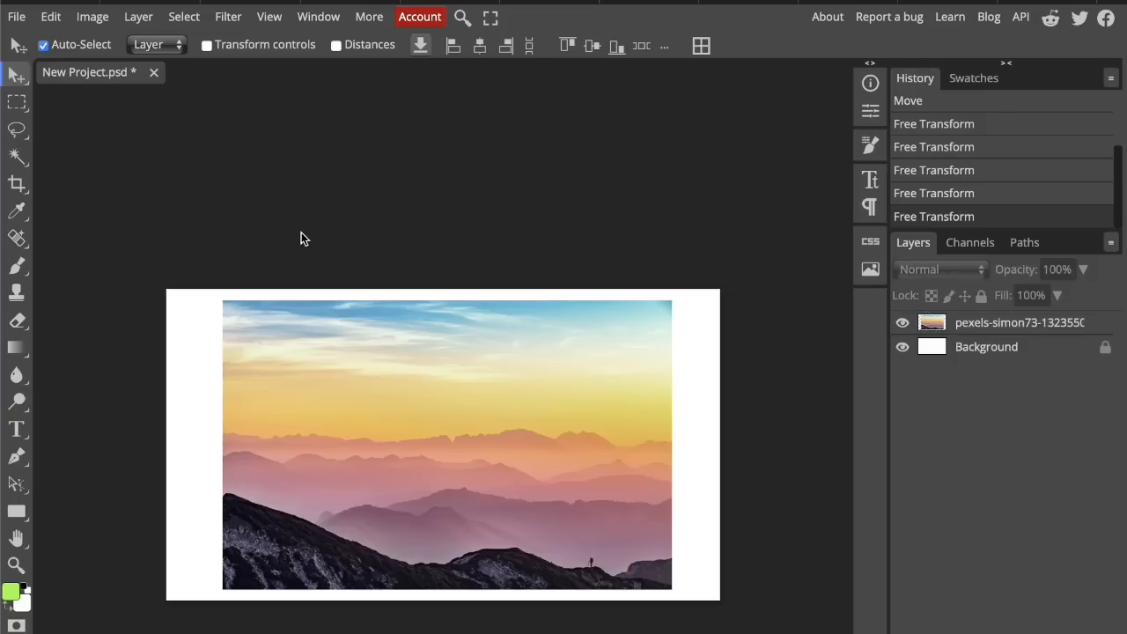
{"action": "left_click", "coordinate": [15, 17]}
{"action": "left_click", "coordinate": [35, 96]}
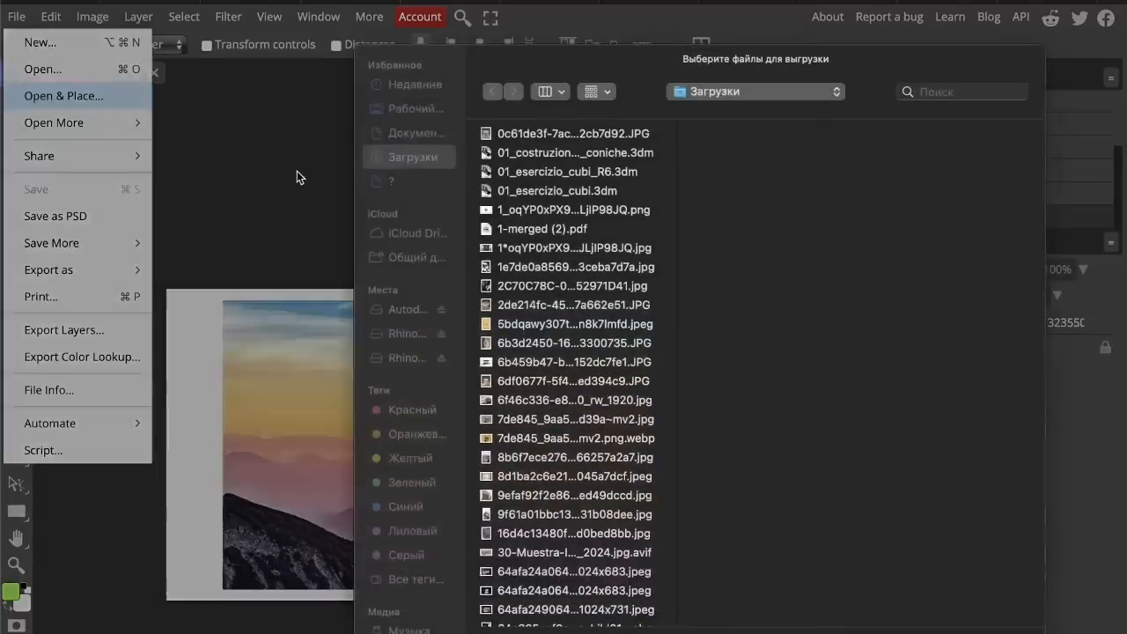
{"action": "left_click", "coordinate": [954, 99]}
{"action": "type", "text": "pexels"}
{"action": "left_click", "coordinate": [536, 192]}
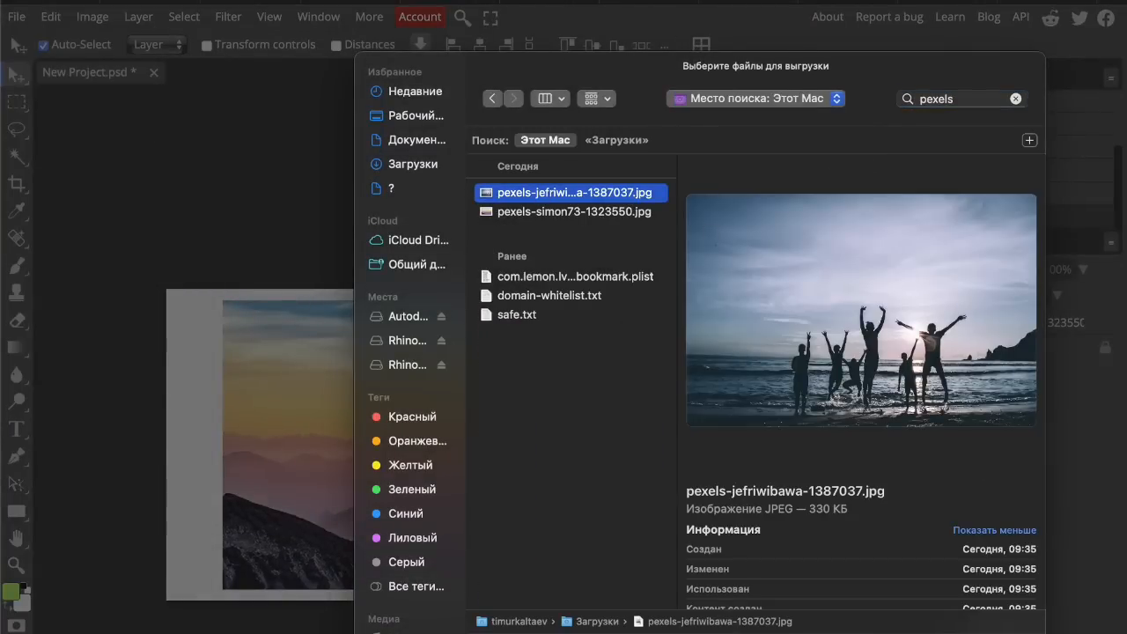
{"action": "key", "text": "Return"}
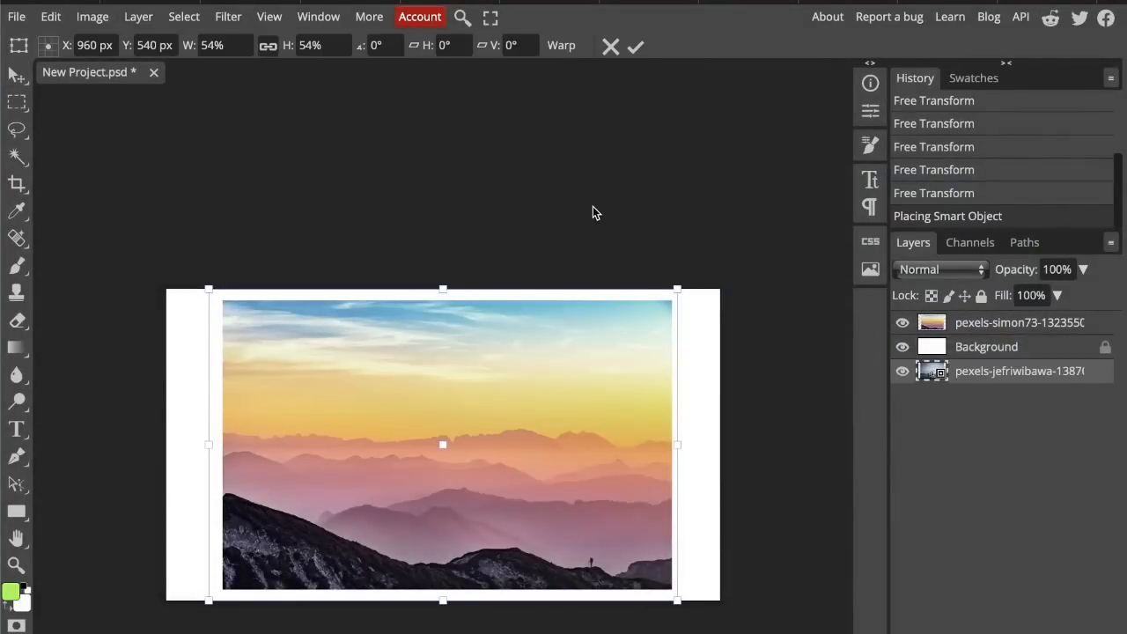
- Accept the beach photo's placement, raise its layer above the mountain photo and rasterize it
{"action": "key", "text": "Return"}
{"action": "key", "text": "ctrl+bracketright"}
{"action": "key", "text": "ctrl+bracketright"}
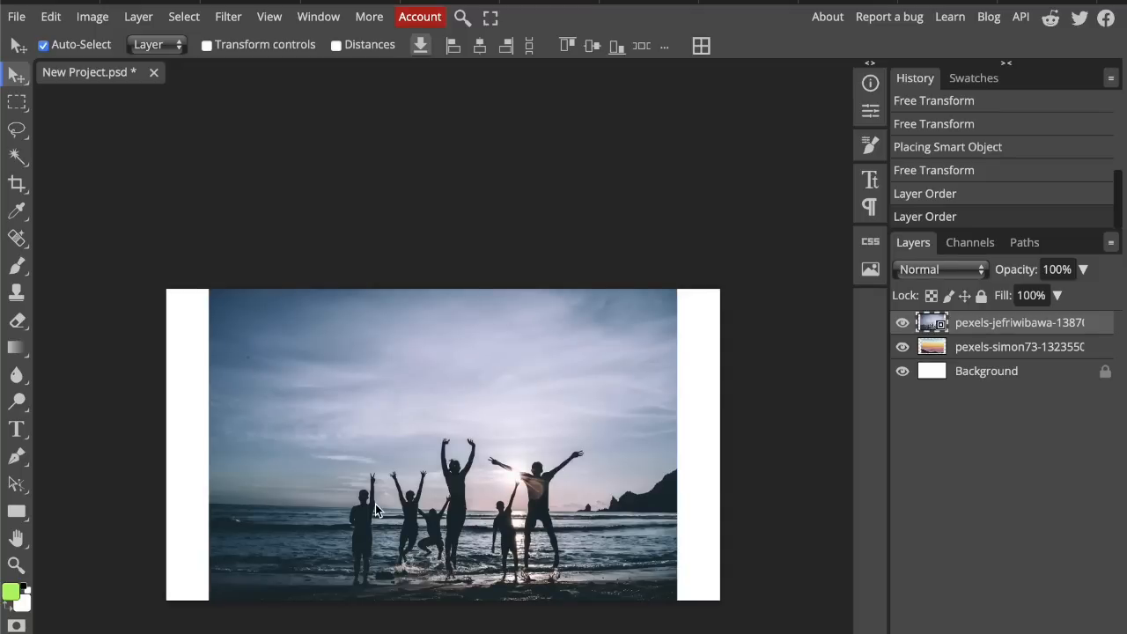
{"action": "right_click", "coordinate": [972, 328]}
{"action": "left_click", "coordinate": [898, 533]}
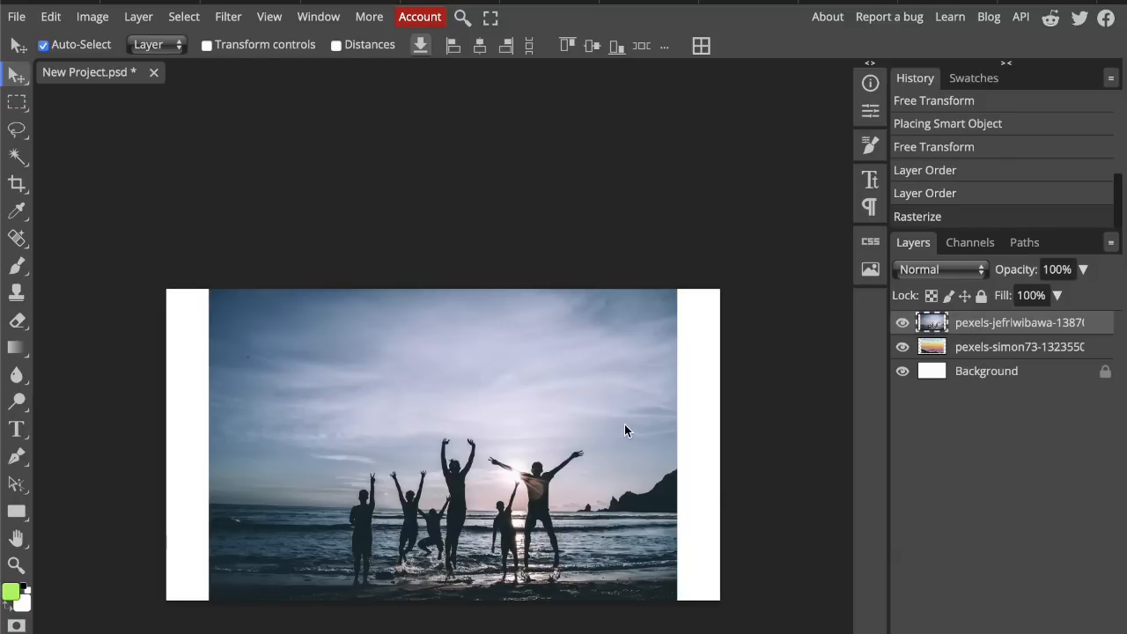
- Scale the beach photo to about 65% and shift it slightly left so it overlaps the mountain photo's left side
{"action": "key", "text": "ctrl+t"}
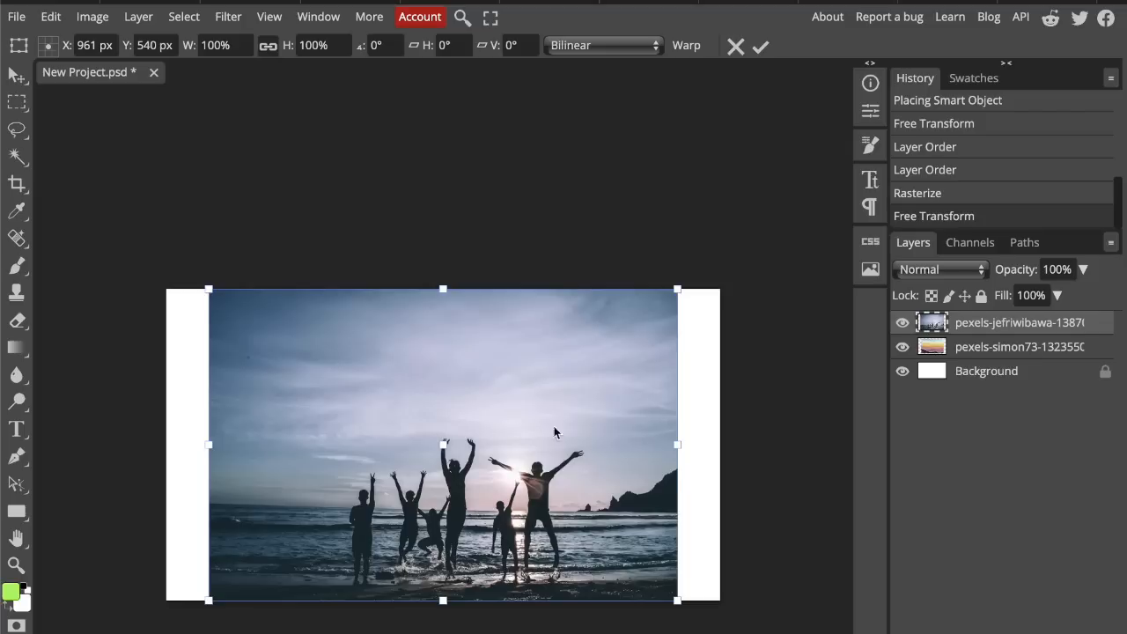
{"action": "left_click_drag", "start_coordinate": [676, 447], "coordinate": [513, 445]}
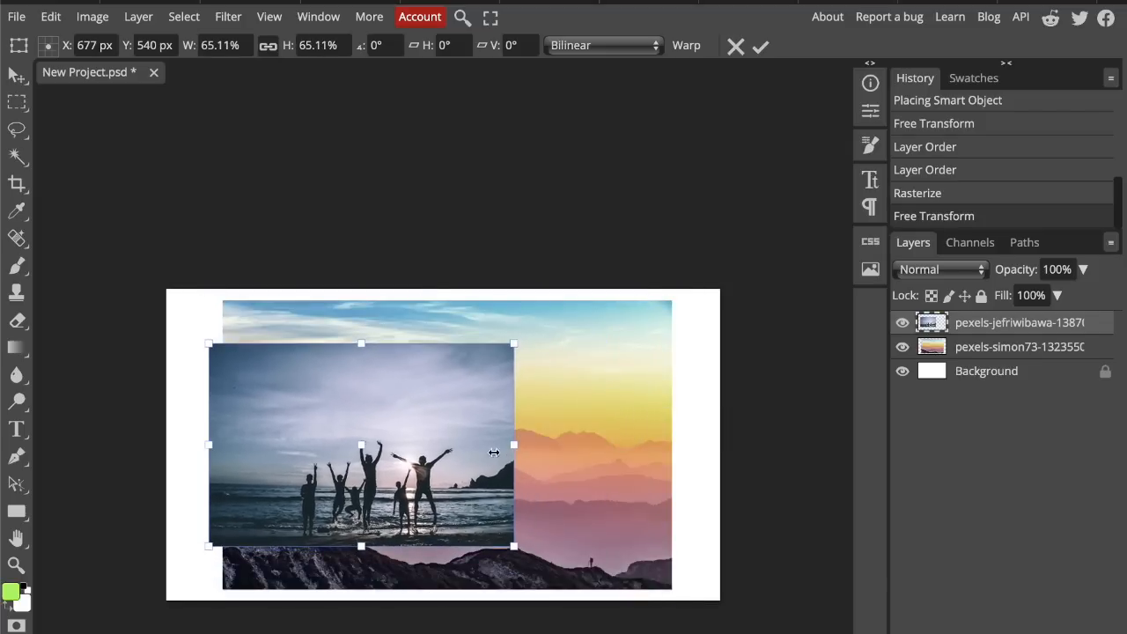
{"action": "left_click_drag", "start_coordinate": [440, 447], "coordinate": [411, 447]}
{"action": "left_click", "coordinate": [761, 47]}
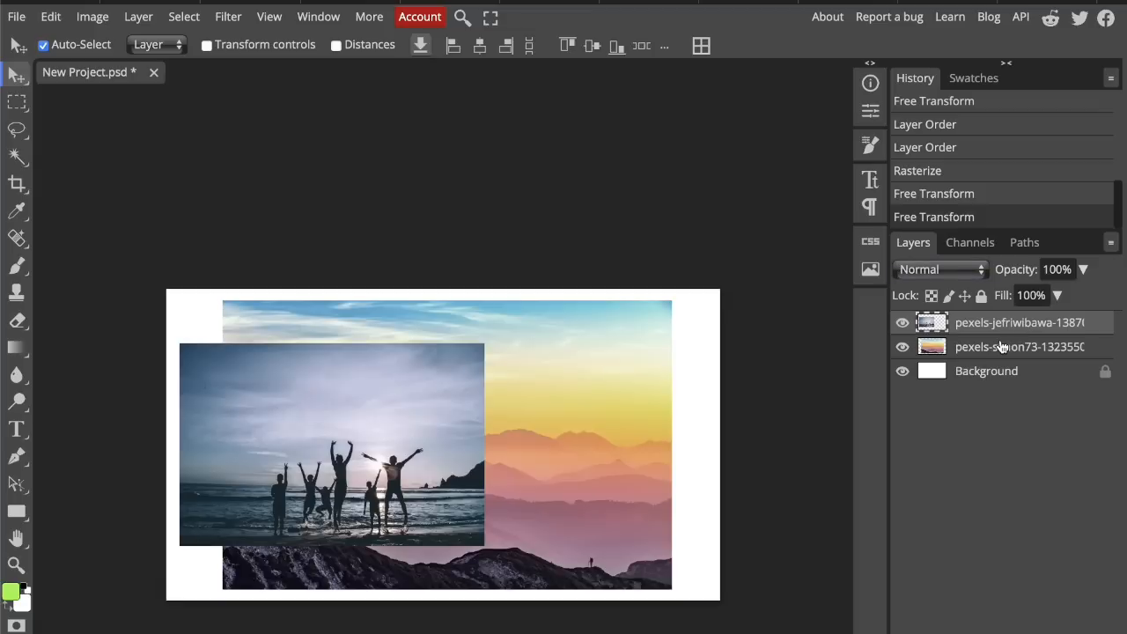
- Move the mountain photo layer above the beach photo layer and back below it
{"action": "left_click_drag", "start_coordinate": [1001, 343], "coordinate": [1001, 317]}
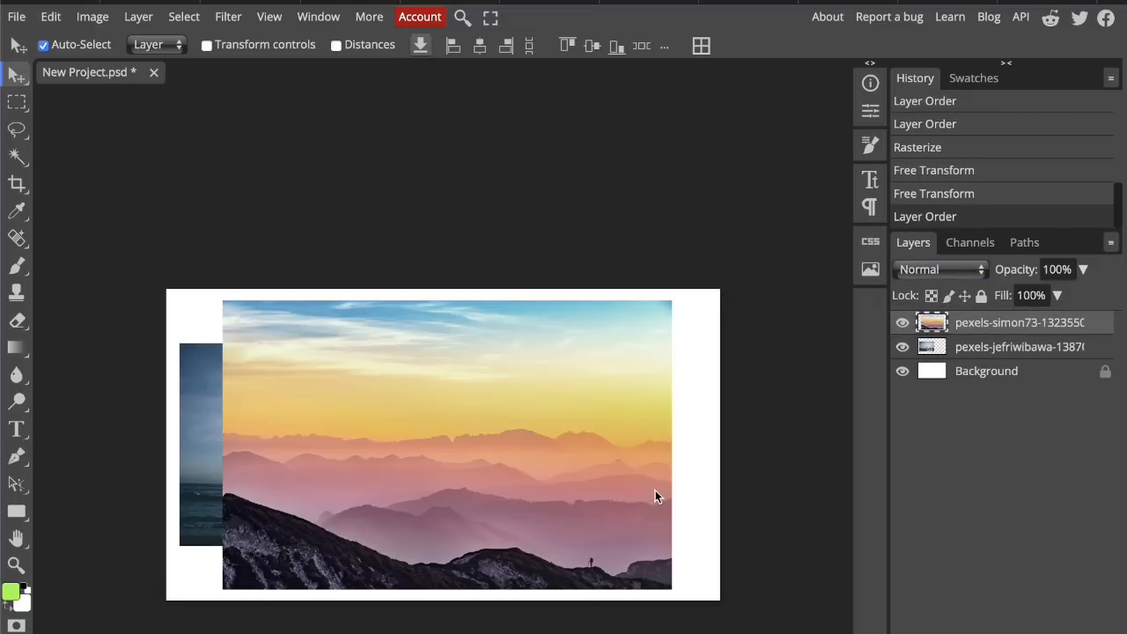
{"action": "left_click_drag", "start_coordinate": [992, 324], "coordinate": [996, 356]}
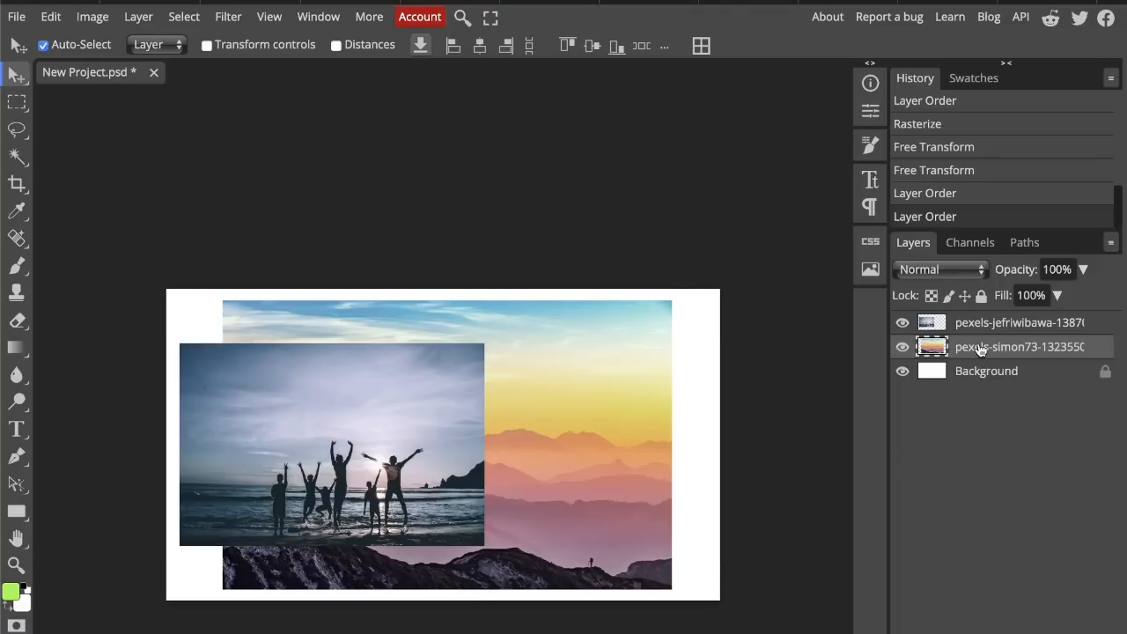
- Duplicate the beach photo layer twice, undoing the first duplication and deleting the second copy
{"action": "right_click", "coordinate": [983, 322]}
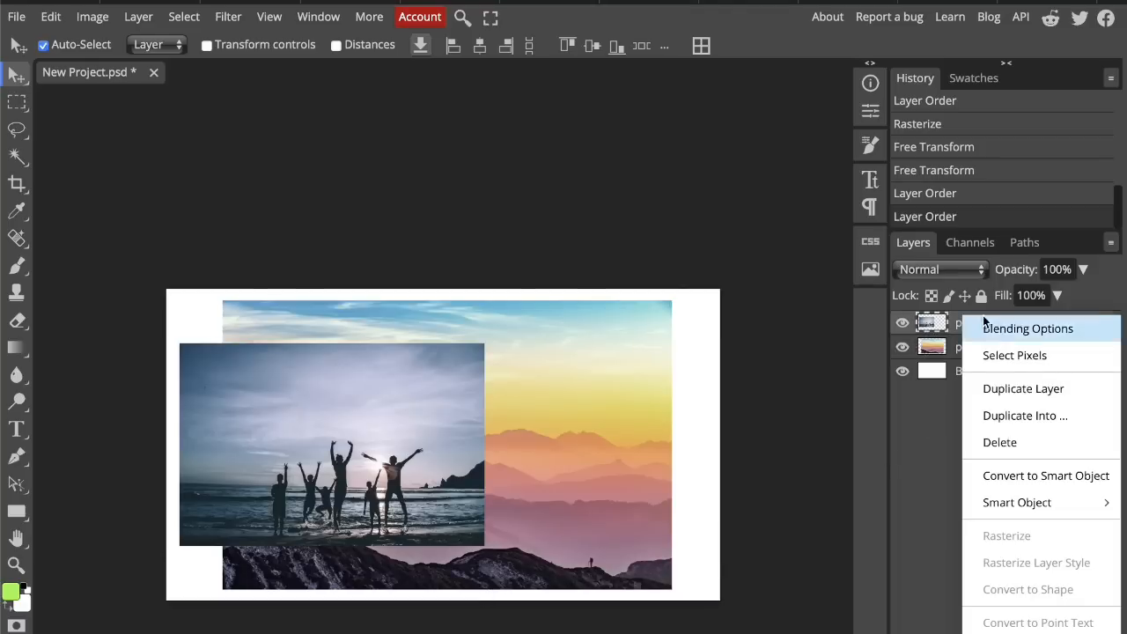
{"action": "left_click", "coordinate": [1011, 390]}
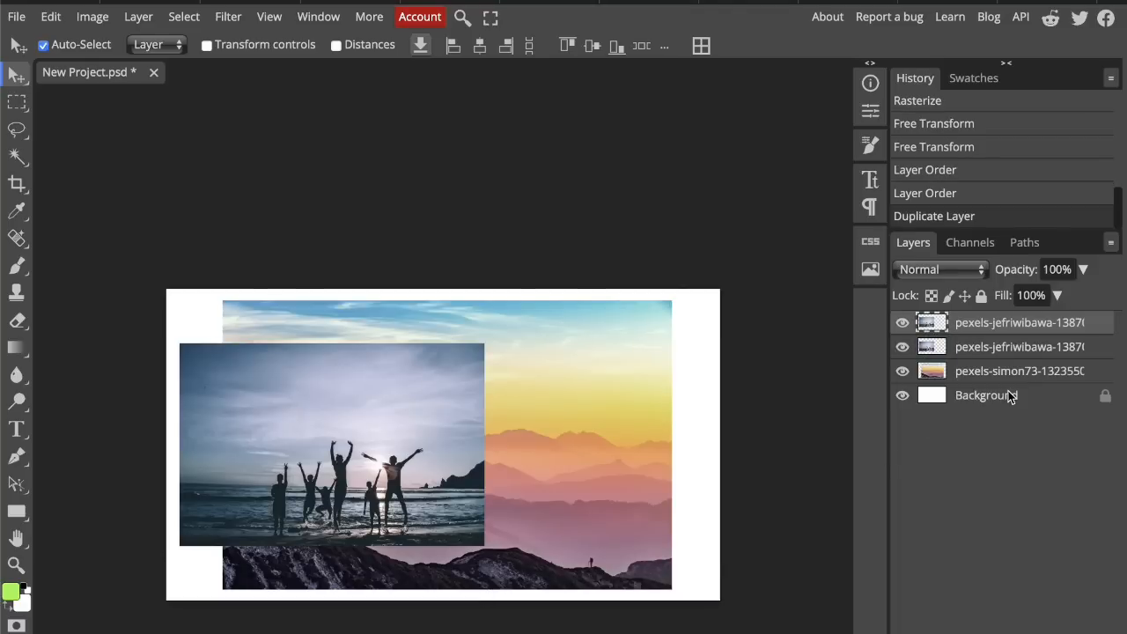
{"action": "key", "text": "ctrl+z"}
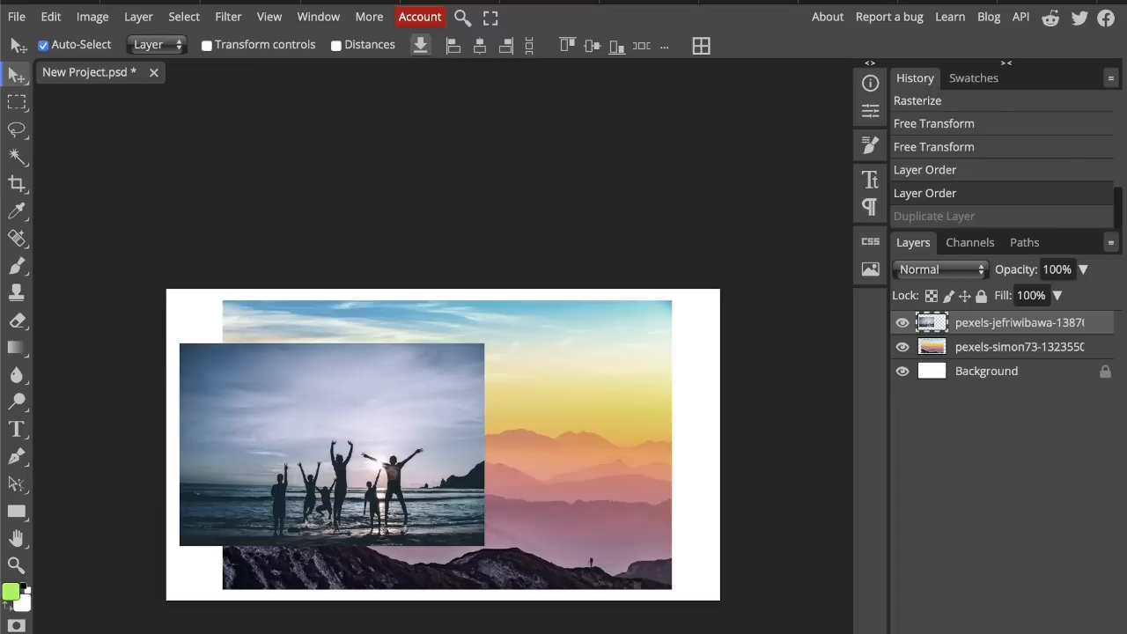
{"action": "key", "text": "ctrl+j"}
{"action": "key", "text": "Delete"}
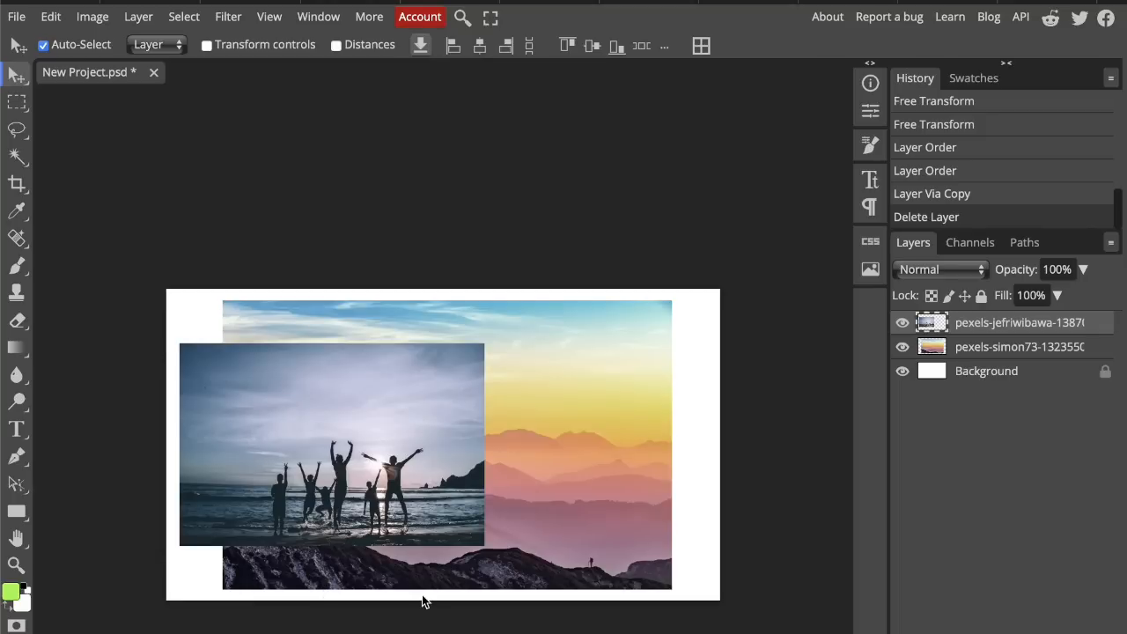
{"action": "left_click", "coordinate": [15, 17]}
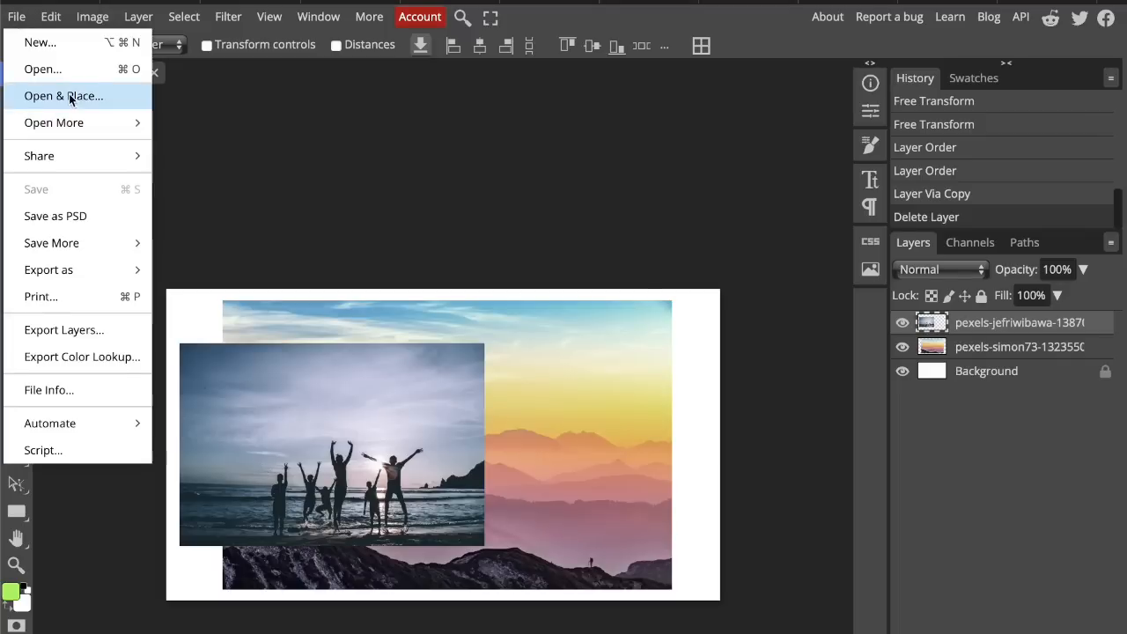
{"action": "left_click", "coordinate": [397, 111]}
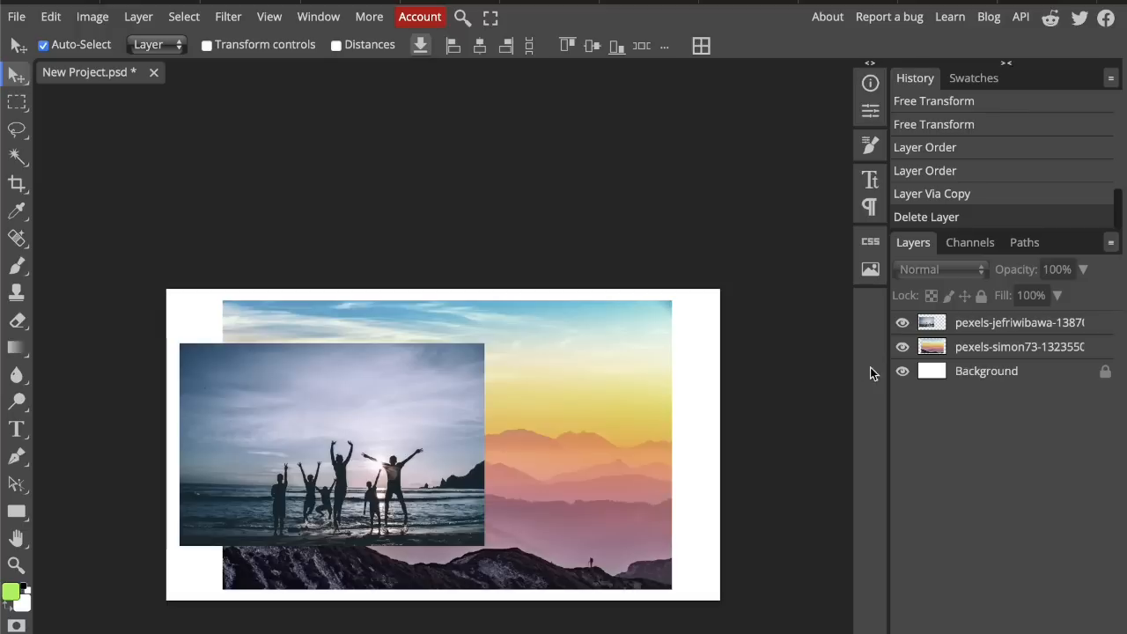
{"action": "right_click", "coordinate": [1001, 354]}
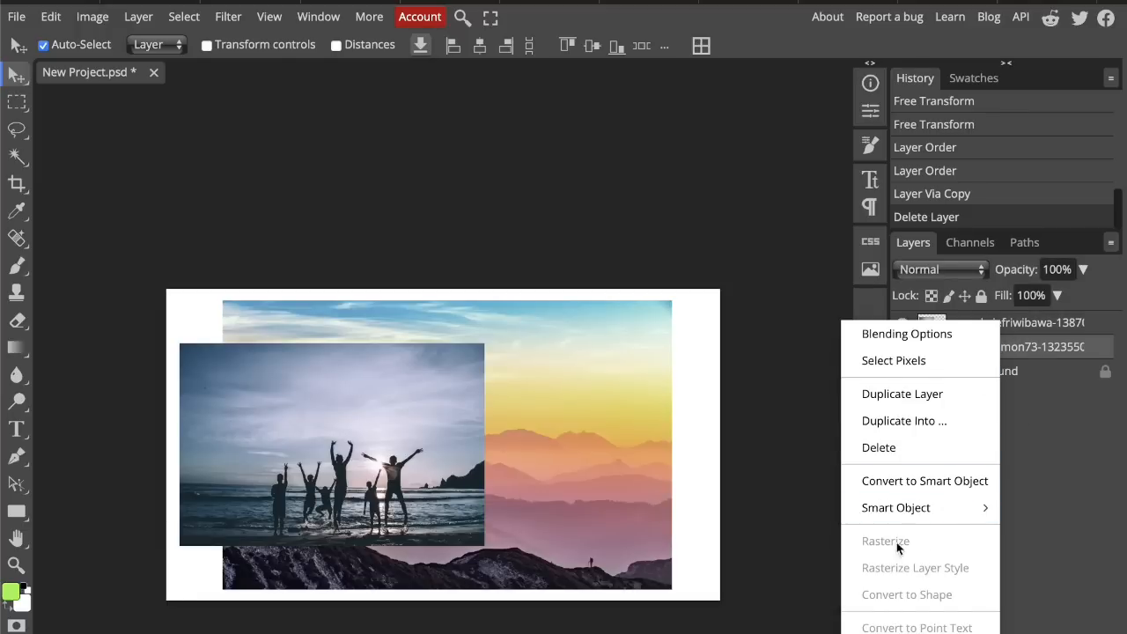
{"action": "left_click", "coordinate": [684, 515]}
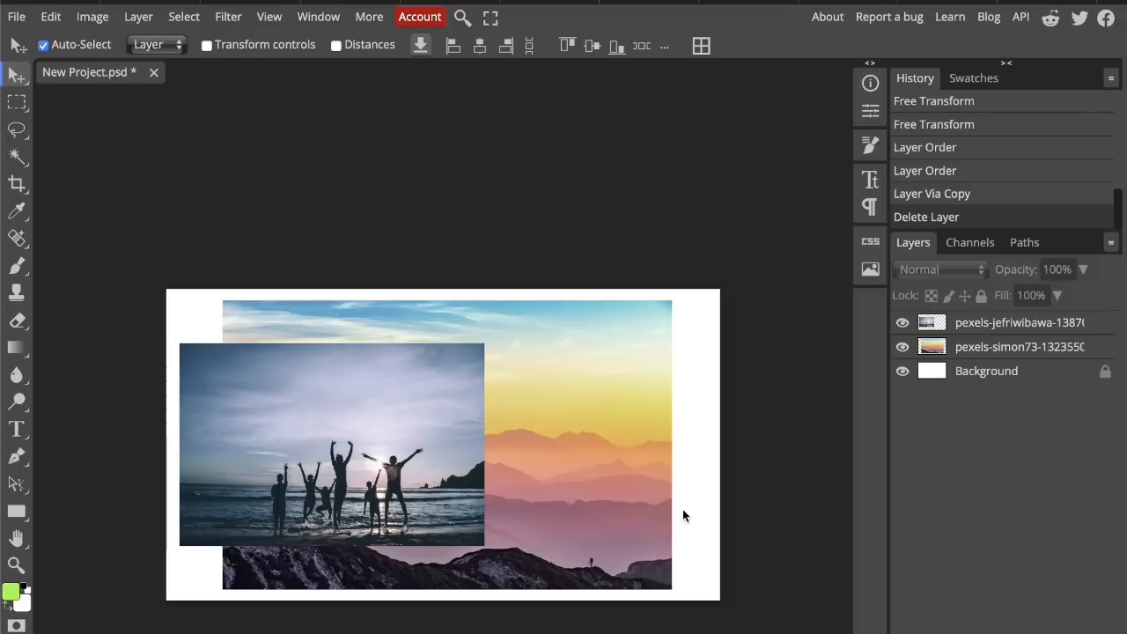
- Nudge the beach photo very slightly to the right on the canvas
{"action": "mouse_move", "coordinate": [423, 472]}
{"action": "left_mouse_down"}
{"action": "mouse_move", "coordinate": [531, 480]}
{"action": "mouse_move", "coordinate": [420, 442]}
{"action": "mouse_move", "coordinate": [443, 471]}
{"action": "mouse_move", "coordinate": [423, 446]}
{"action": "mouse_move", "coordinate": [414, 459]}
{"action": "left_mouse_up"}
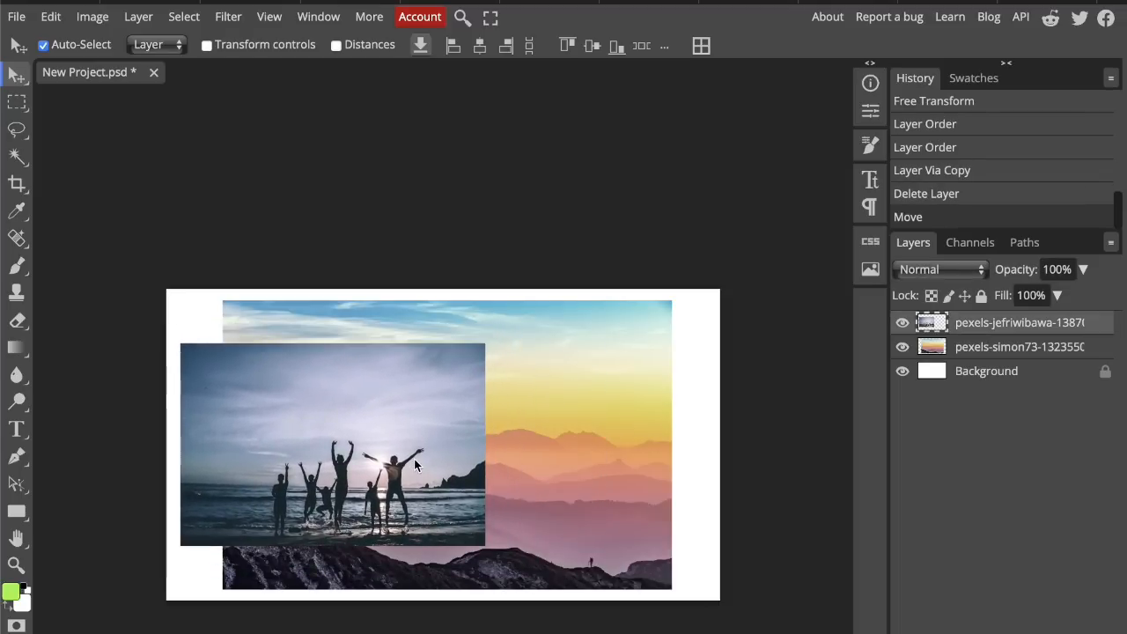